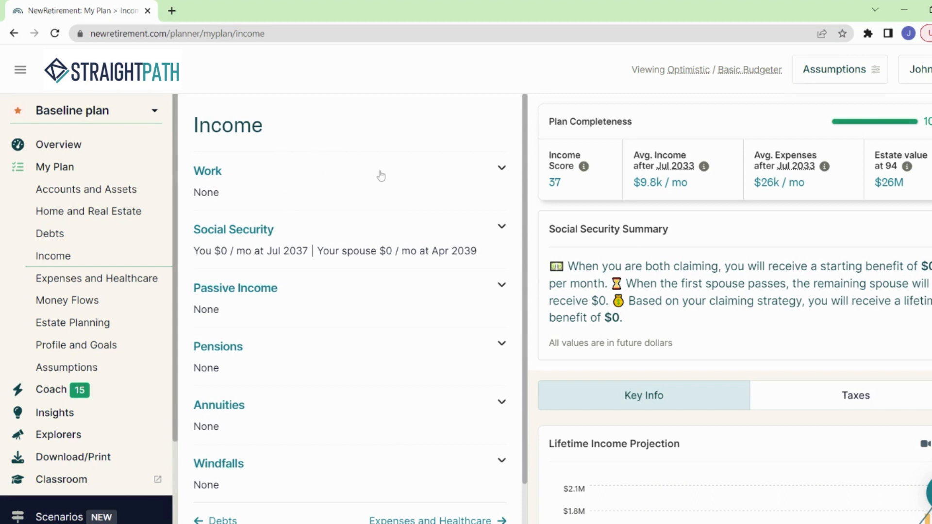
# Start a new work income entry earned by Me, and enter the owner's employment income title as the job name.
pyautogui.click(502, 170)
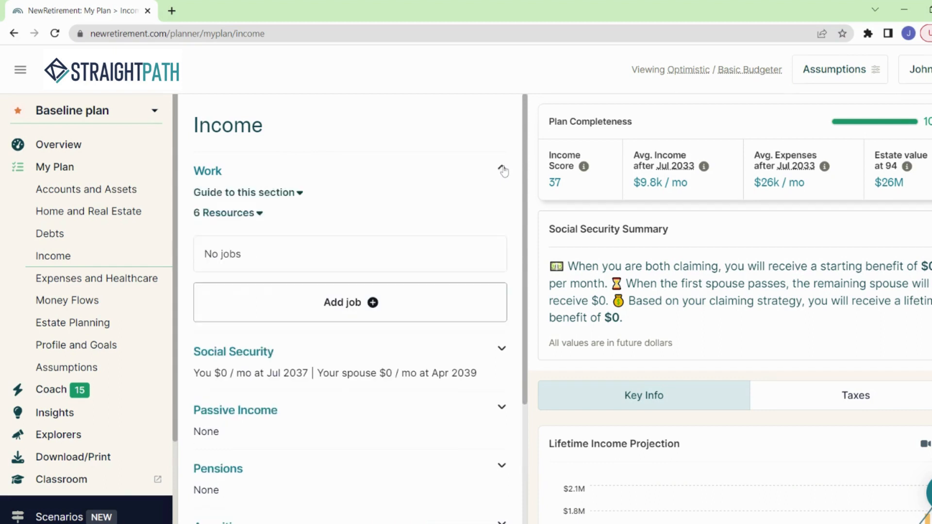
pyautogui.click(335, 308)
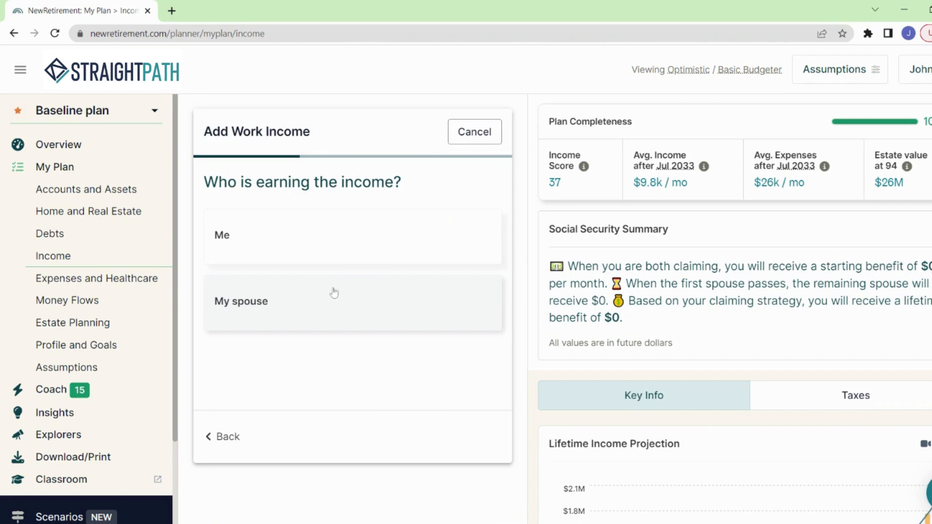
pyautogui.click(336, 241)
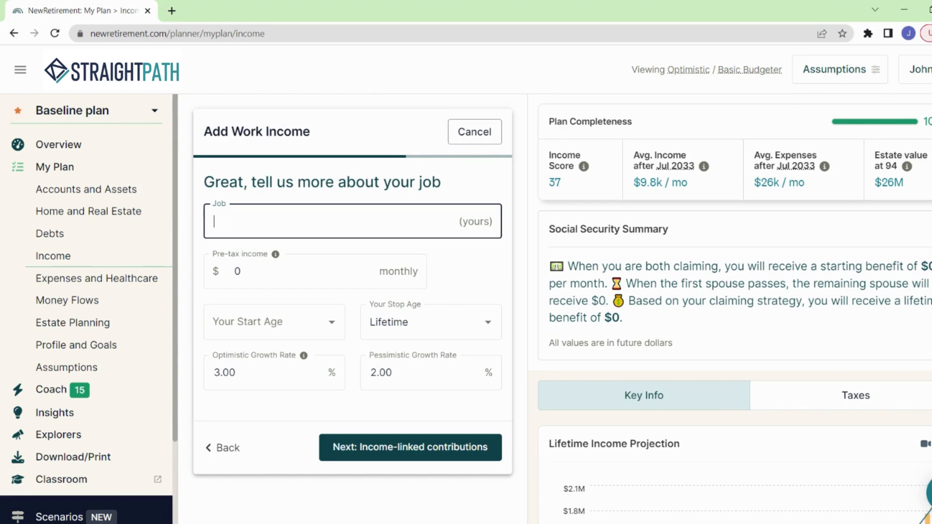
pyautogui.write("John's Employment In")
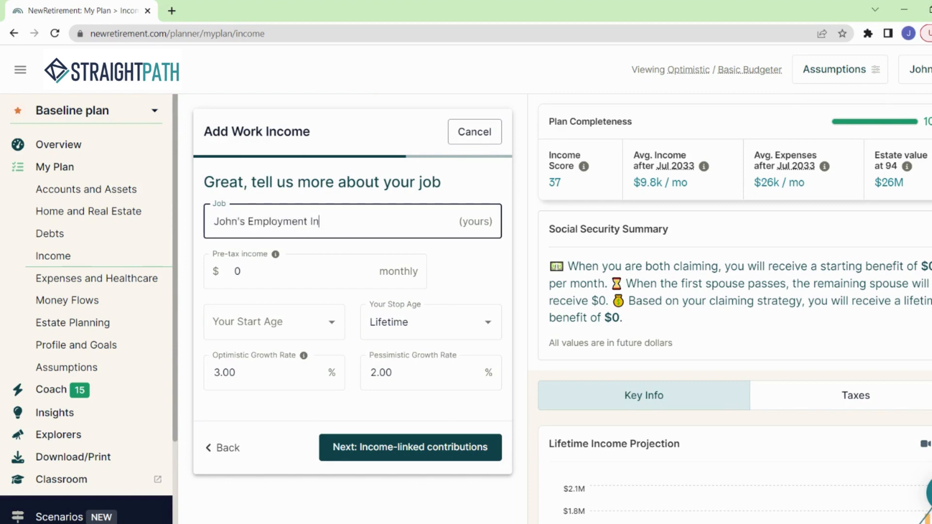
pyautogui.write('come')
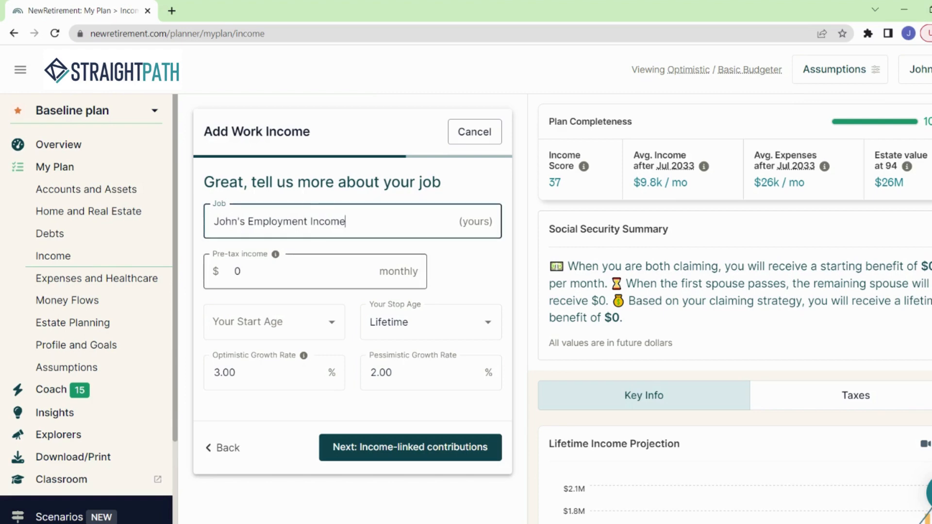
# Set the job's pre-tax income to $7,500 monthly, starting at 52y7m (Feb 2023) and stopping at Your Retirement Age.
pyautogui.press('Tab')
pyautogui.press('BackSpace')
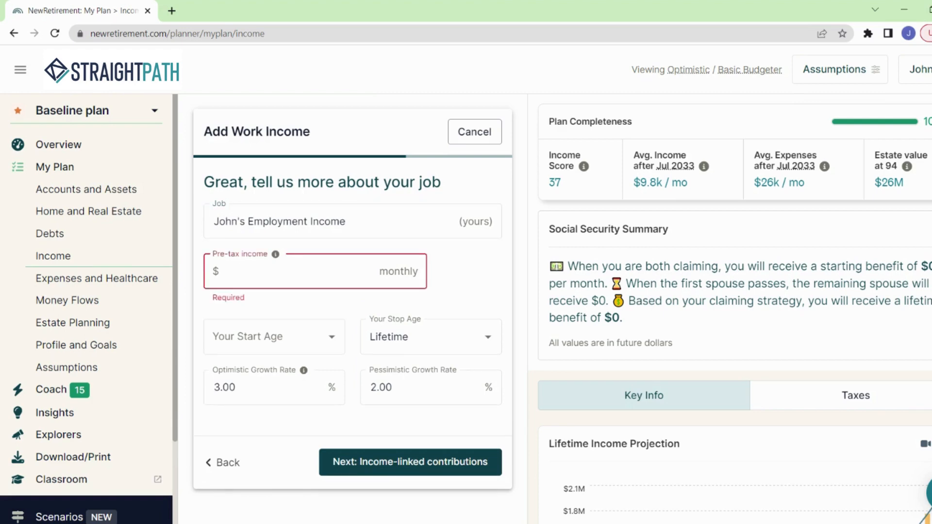
pyautogui.write('7500')
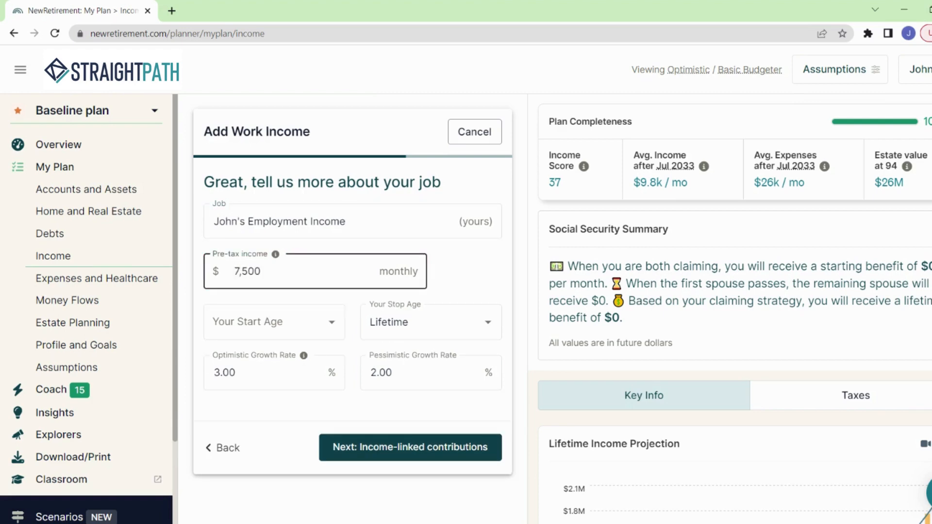
pyautogui.click(331, 322)
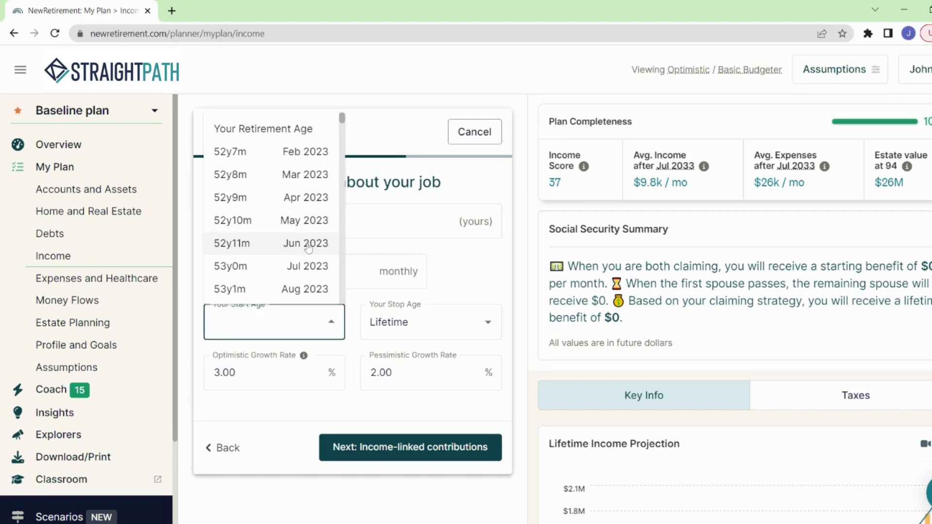
pyautogui.click(298, 154)
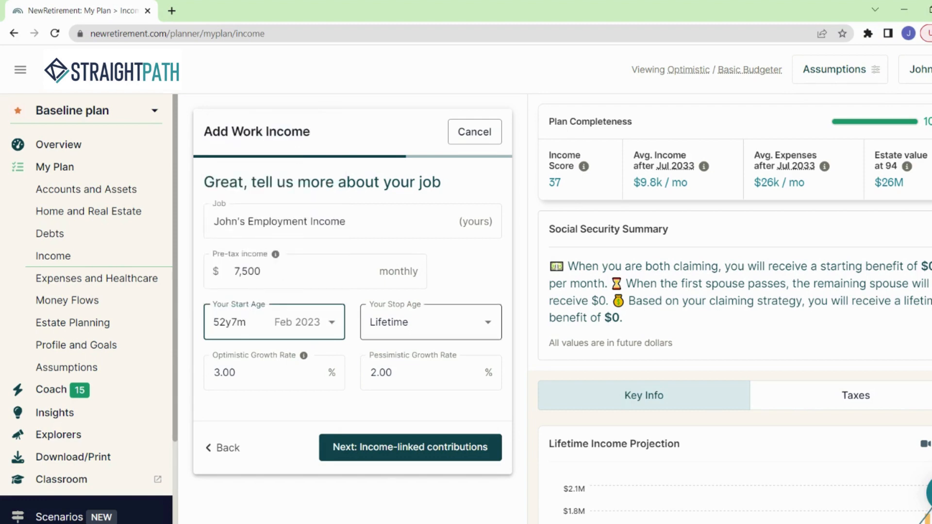
pyautogui.click(431, 322)
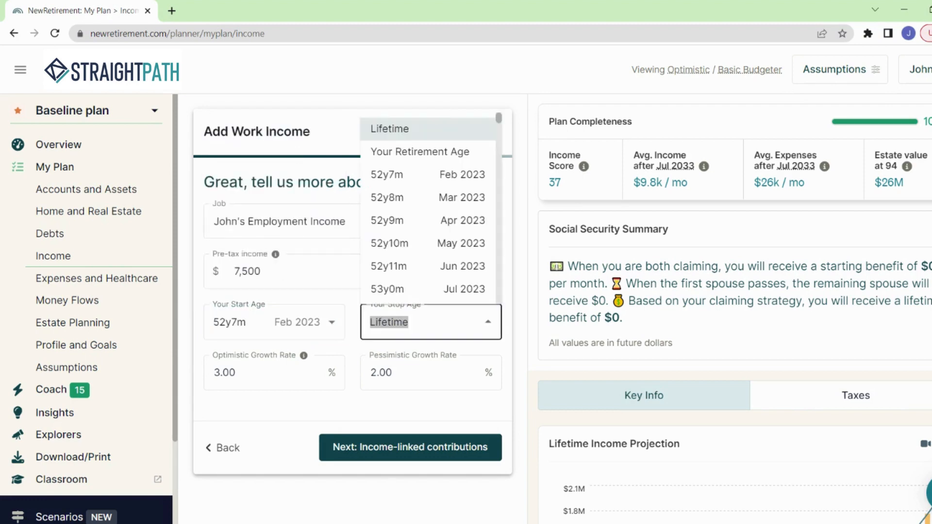
pyautogui.click(399, 152)
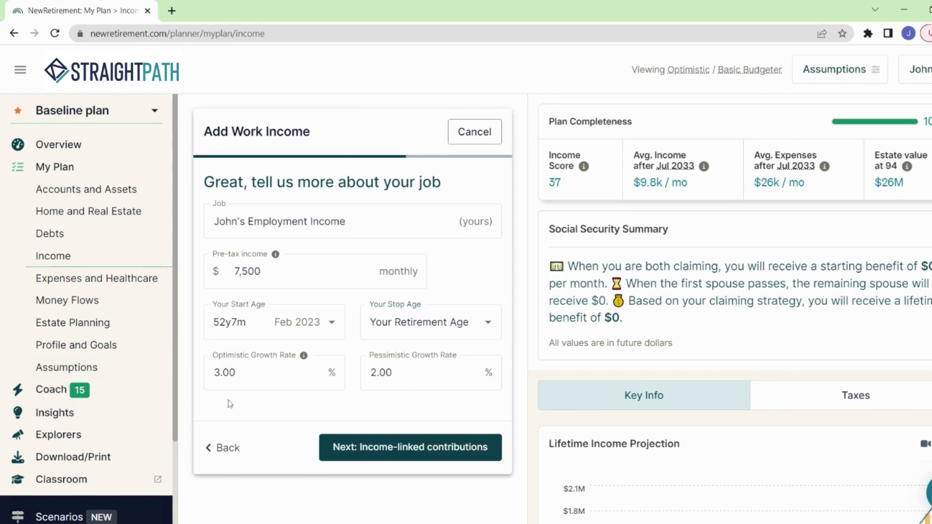
# Set the job's optimistic growth rate to 4.00% and proceed to the income-linked contributions.
pyautogui.click(250, 378)
pyautogui.moveTo(237, 373); pyautogui.dragTo(196, 372)
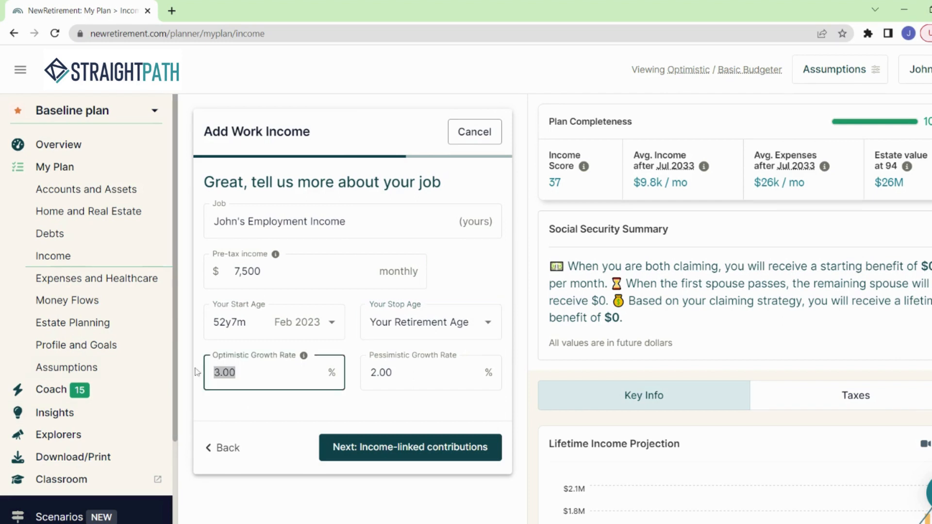
pyautogui.write('4.00')
pyautogui.press('Tab')
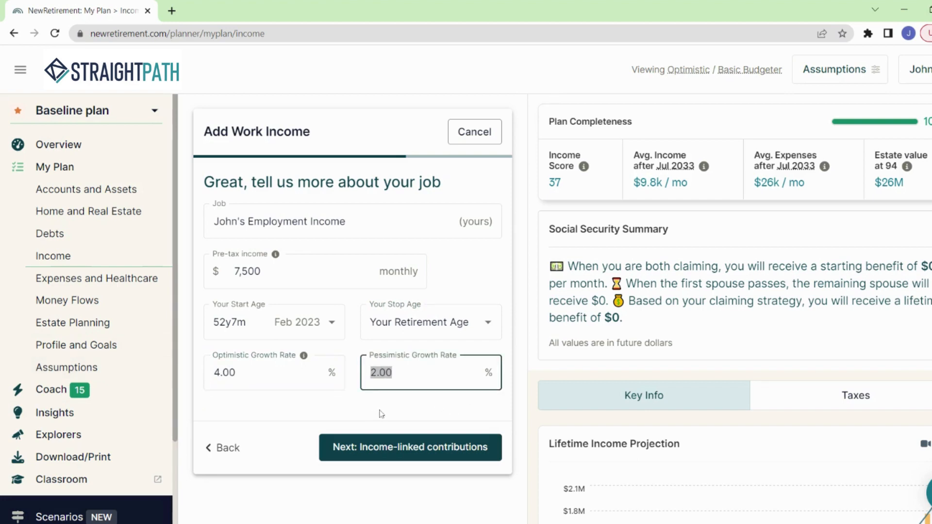
pyautogui.press('Right')
pyautogui.click(381, 413)
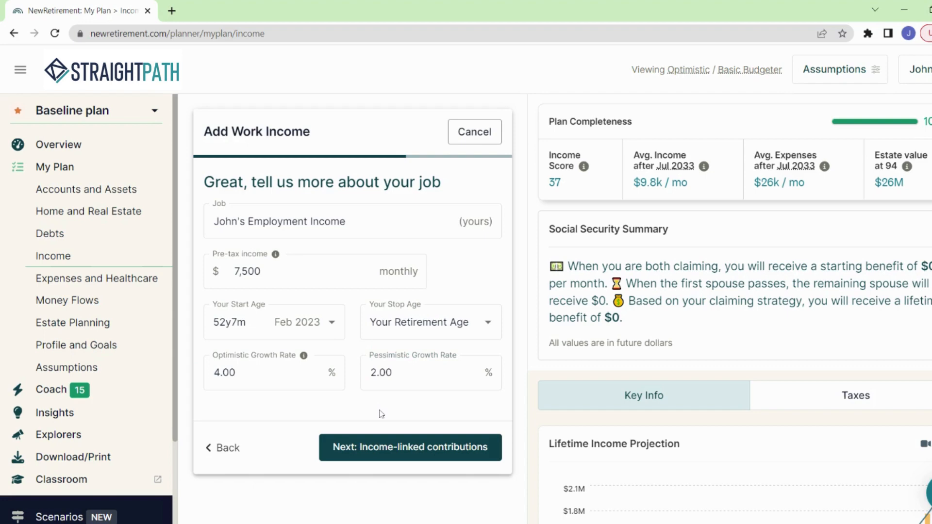
pyautogui.click(406, 454)
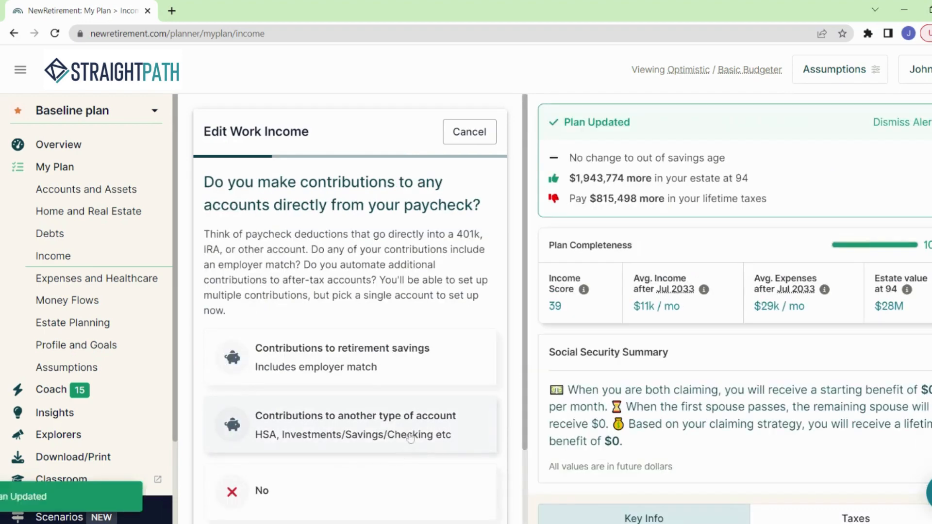
# Add a paycheck contribution to retirement savings of 6% of wages, with no yearly increase.
pyautogui.scroll(-2, 422, 311)
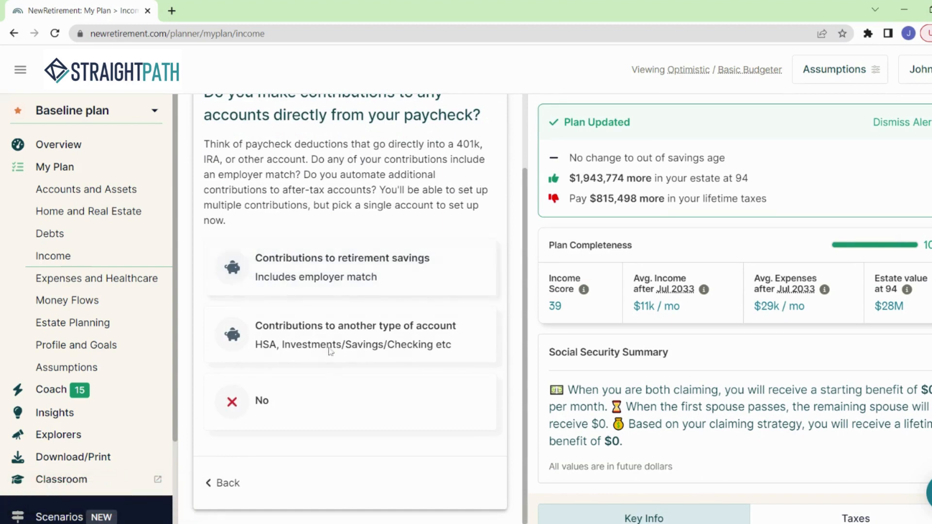
pyautogui.click(313, 280)
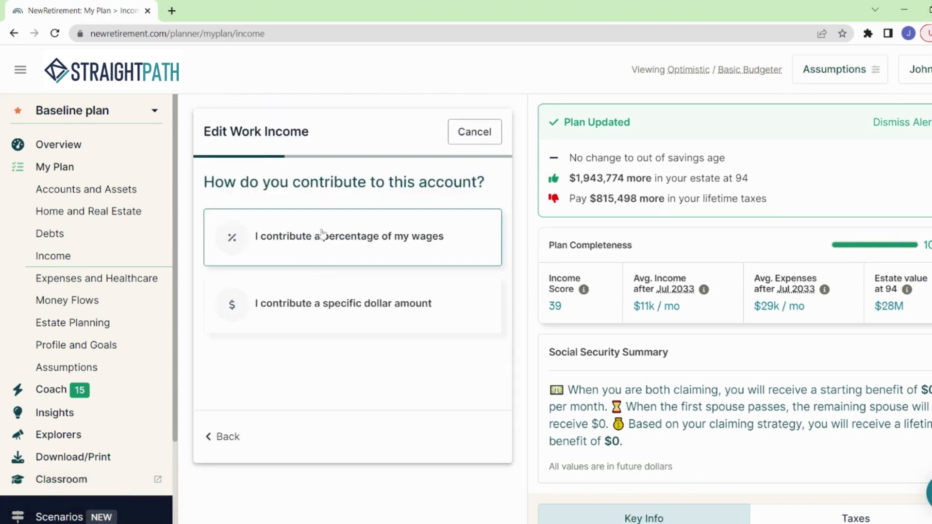
pyautogui.click(328, 246)
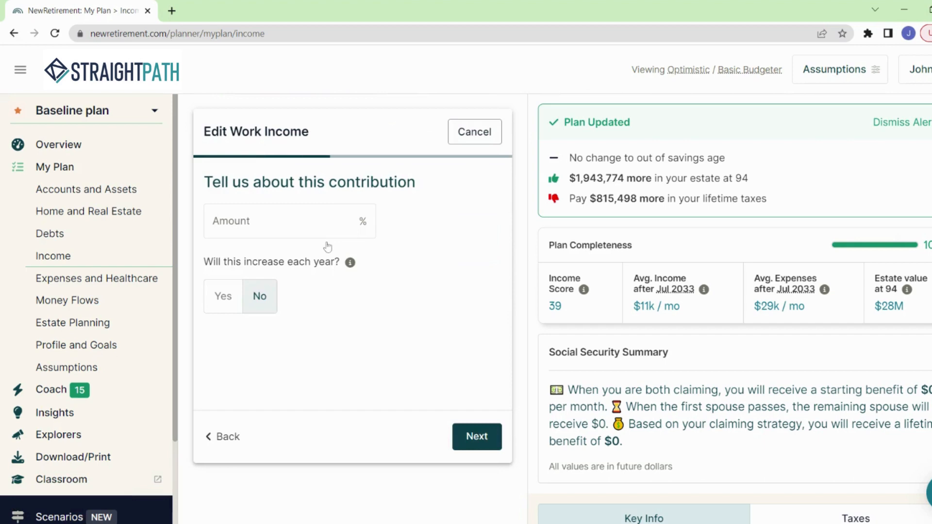
pyautogui.click(322, 226)
pyautogui.write('6')
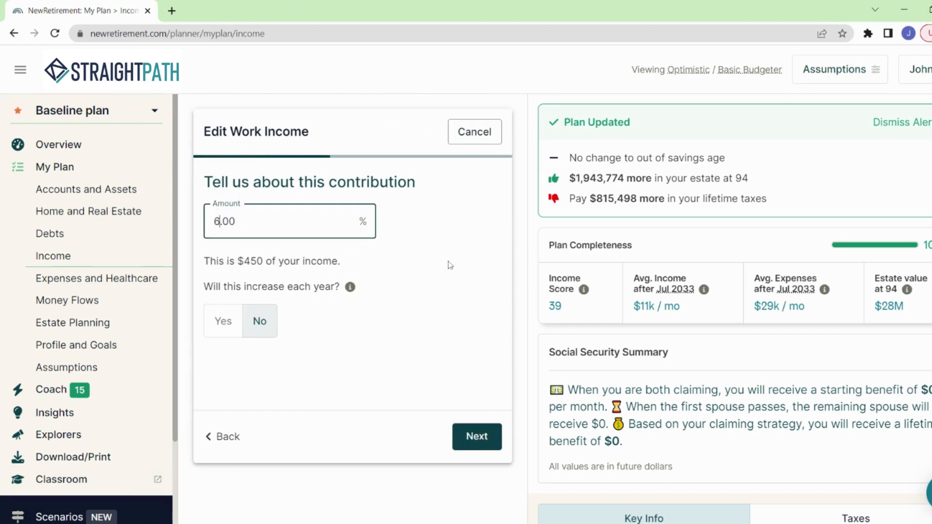
pyautogui.click(223, 321)
pyautogui.click(262, 322)
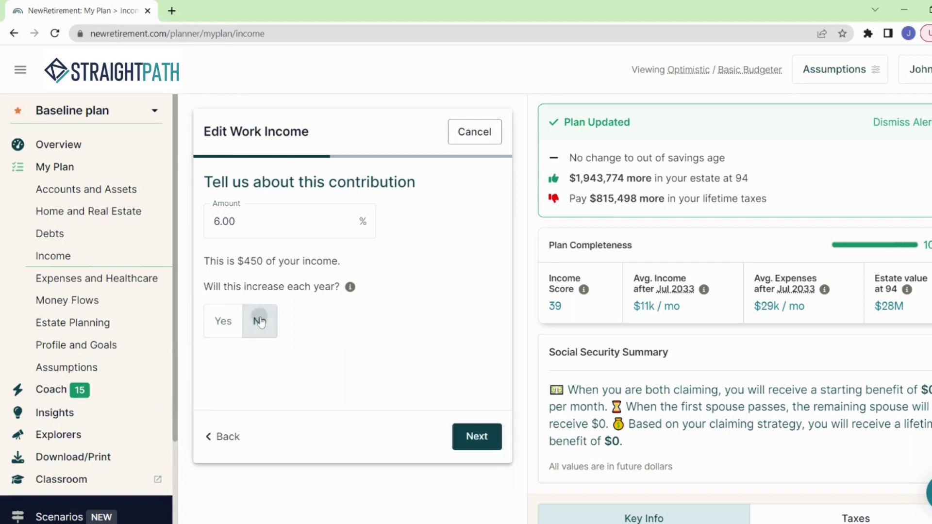
pyautogui.click(475, 440)
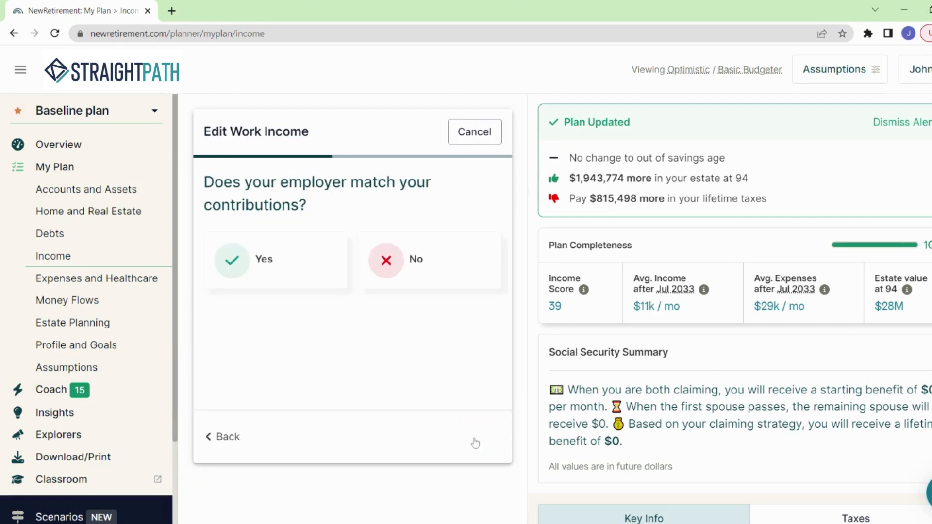
# Add an employer contribution rule that matches 100% of contributions up to 3%.
pyautogui.click(285, 270)
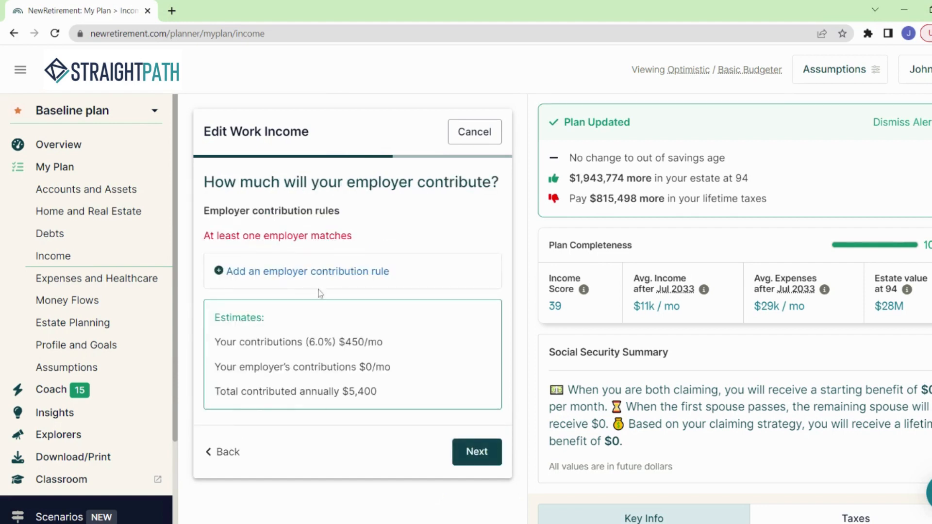
pyautogui.click(318, 275)
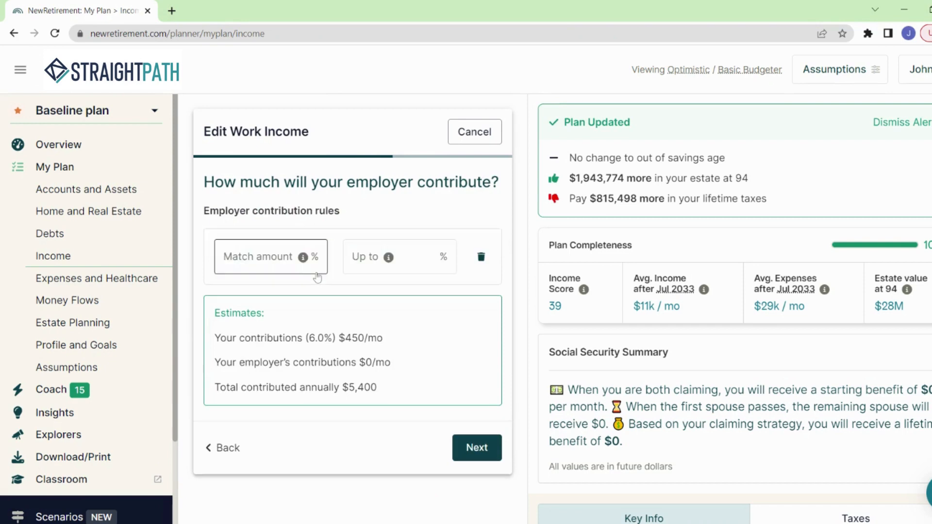
pyautogui.click(271, 256)
pyautogui.write('10')
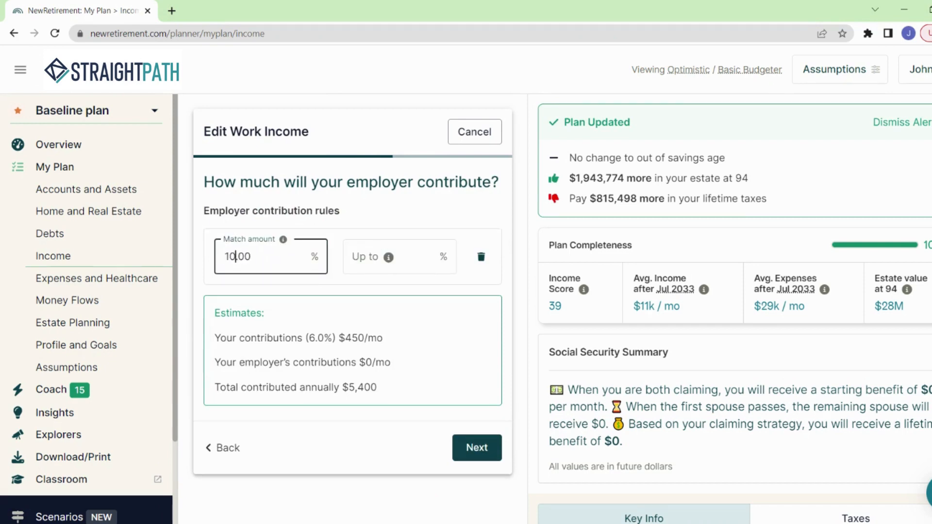
pyautogui.write('00')
pyautogui.press('Tab')
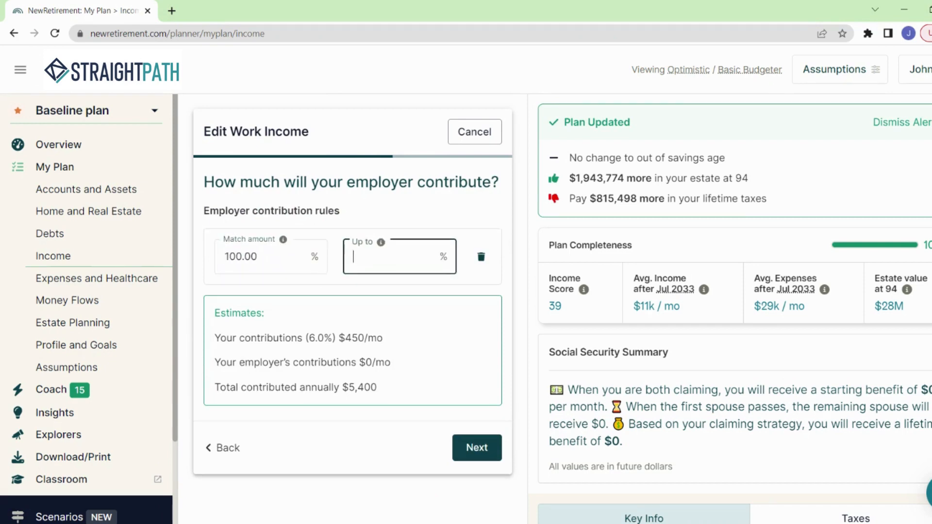
pyautogui.write('3')
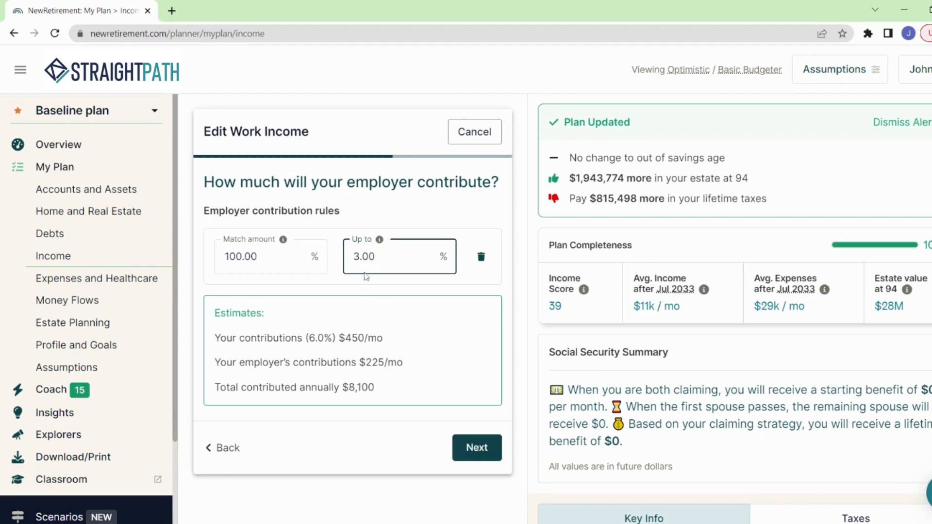
pyautogui.click(474, 448)
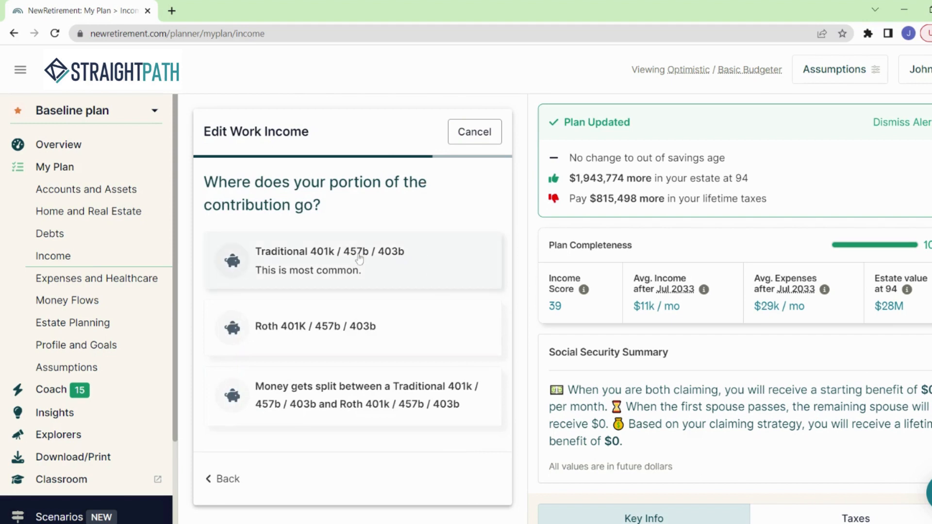
# Direct the contributions to the Traditional 401k / 457b / 403b account My 401K and save the work income.
pyautogui.click(326, 262)
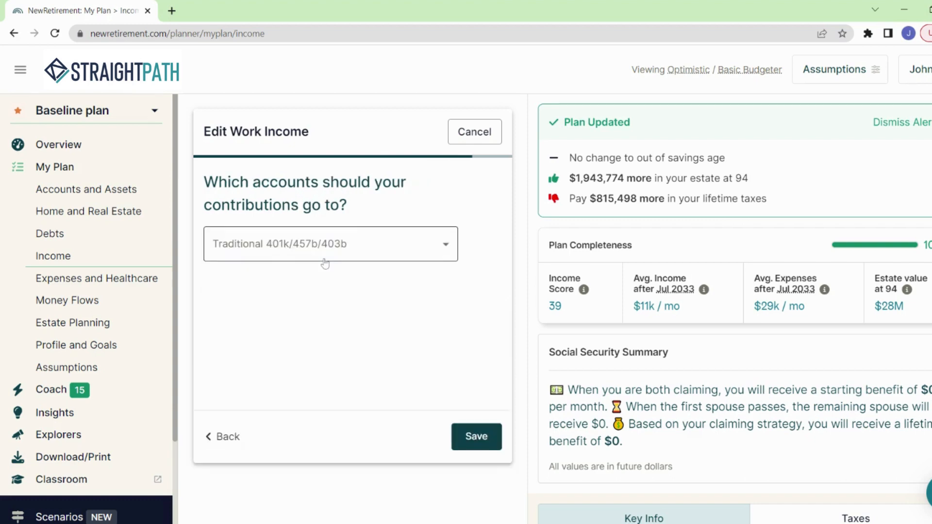
pyautogui.click(468, 439)
pyautogui.click(469, 438)
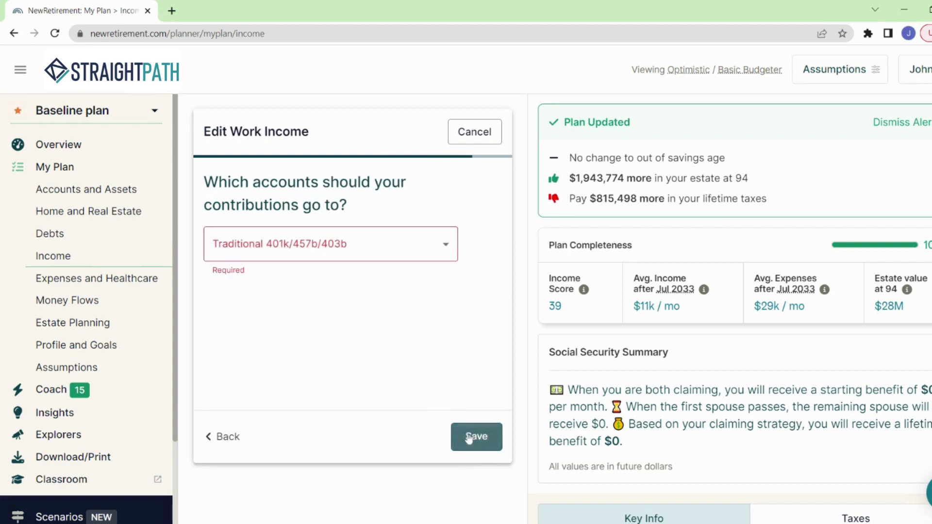
pyautogui.click(396, 259)
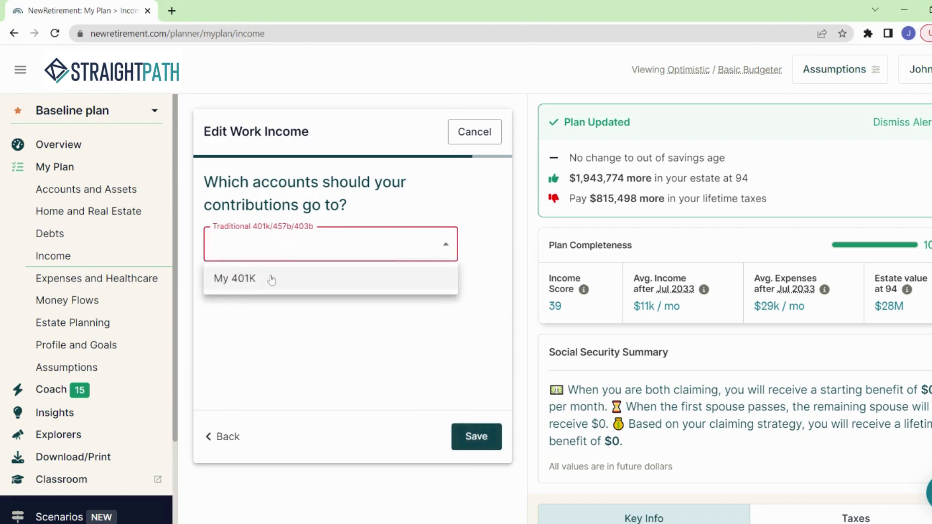
pyautogui.click(256, 281)
pyautogui.click(475, 438)
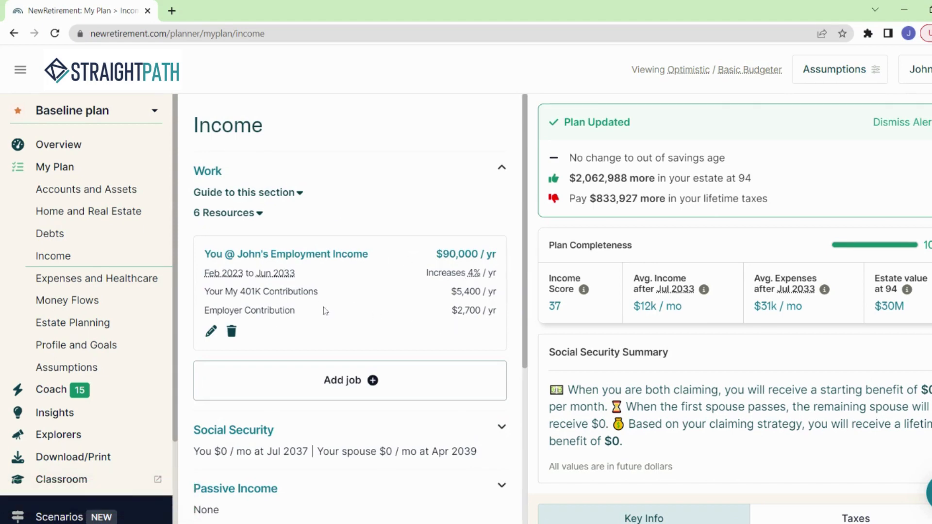
# Set your own Social Security benefit at full retirement age to $2,800 monthly, save it and collapse the Social Security section.
pyautogui.scroll(-4, 326, 311)
pyautogui.scroll(3, 327, 317)
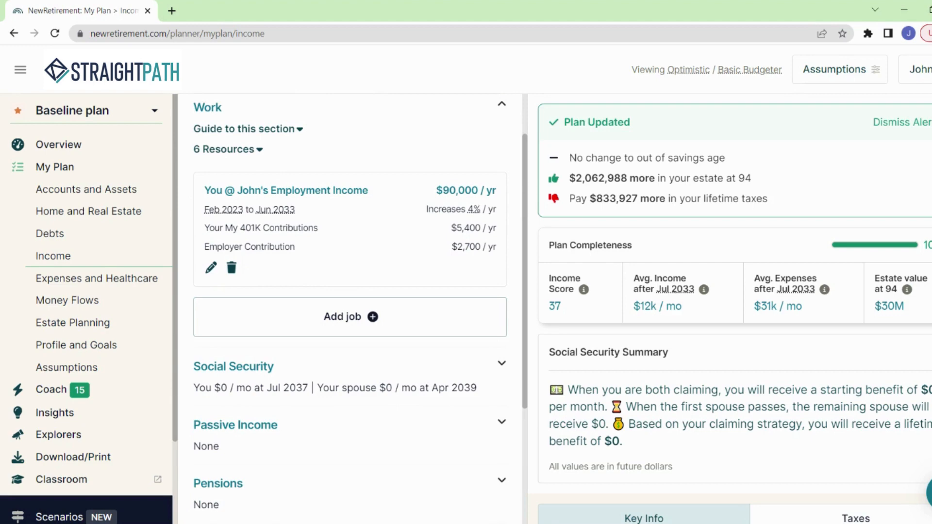
pyautogui.scroll(2, 345, 332)
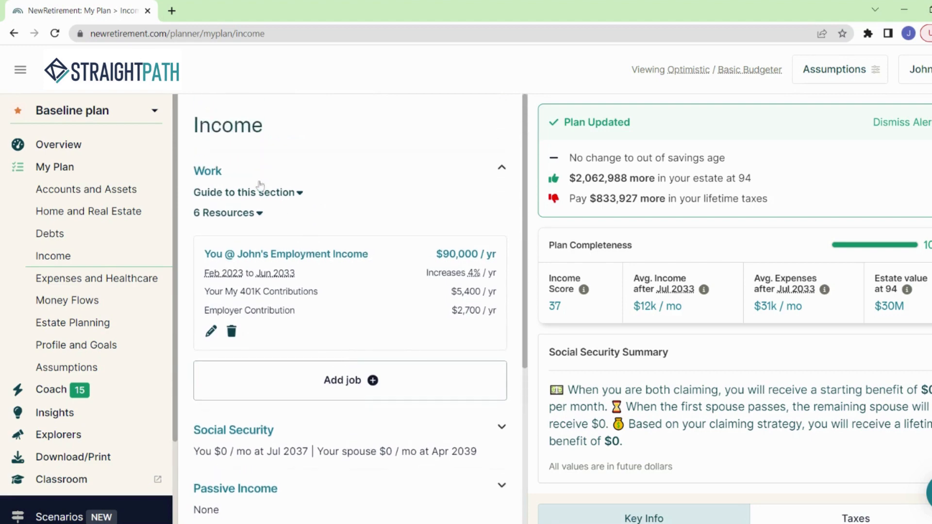
pyautogui.scroll(-5, 329, 316)
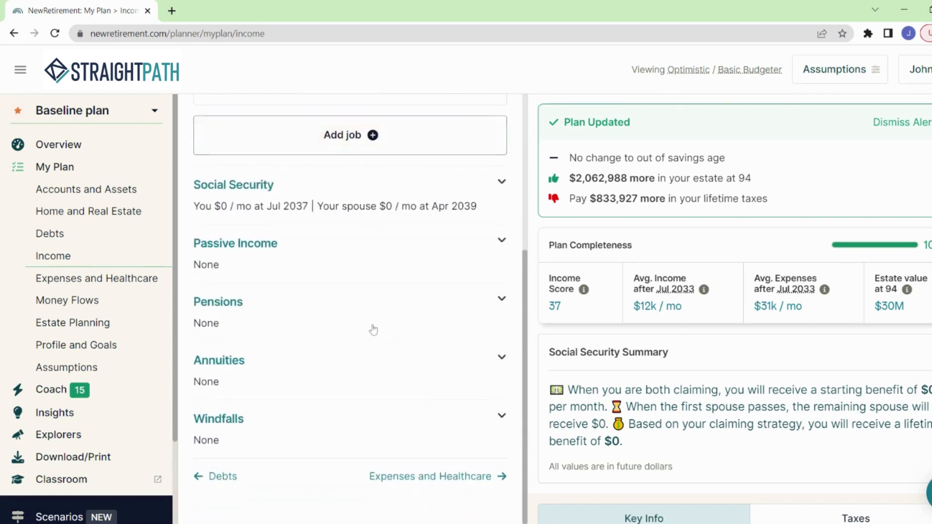
pyautogui.click(503, 183)
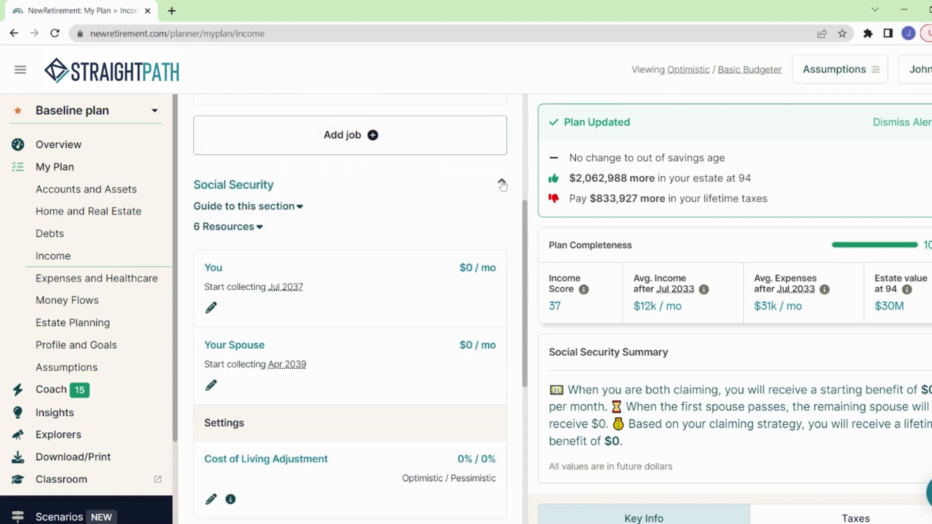
pyautogui.click(212, 308)
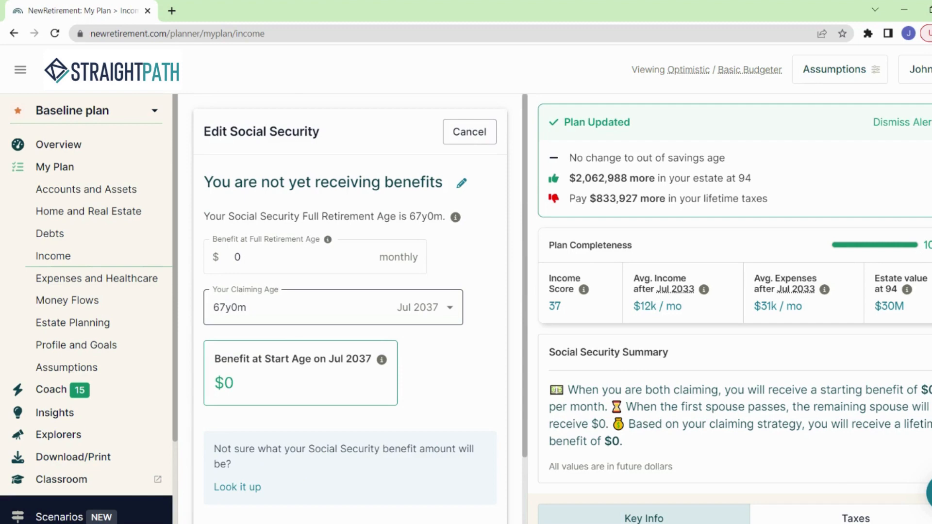
pyautogui.doubleClick(238, 258)
pyautogui.write('2800')
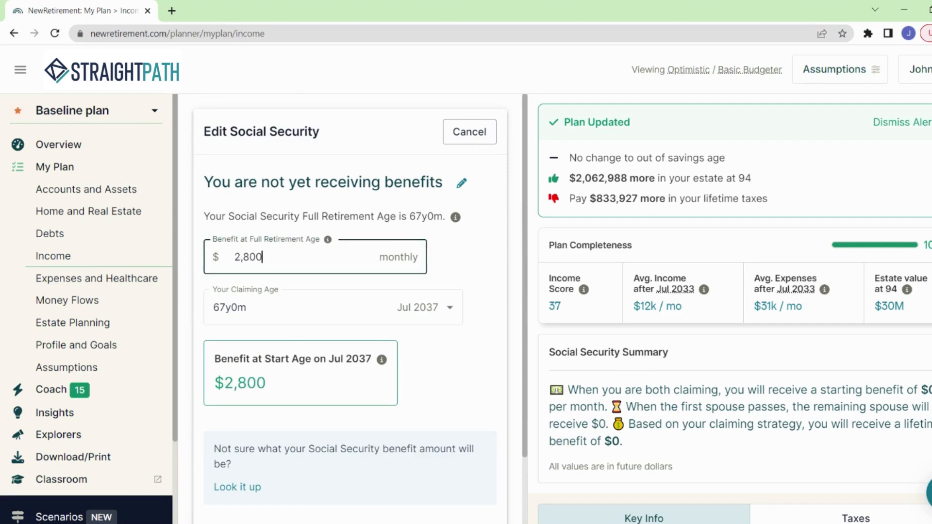
pyautogui.click(447, 263)
pyautogui.scroll(-2, 450, 262)
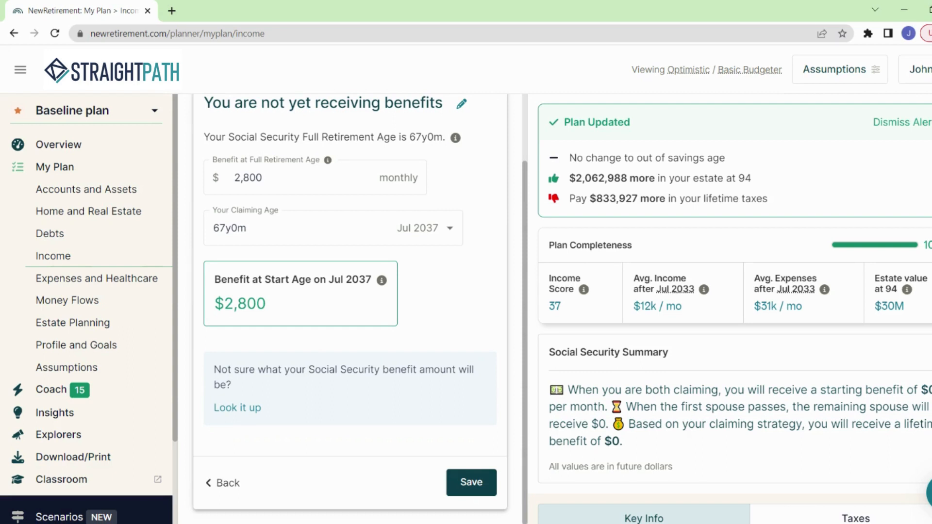
pyautogui.click(472, 481)
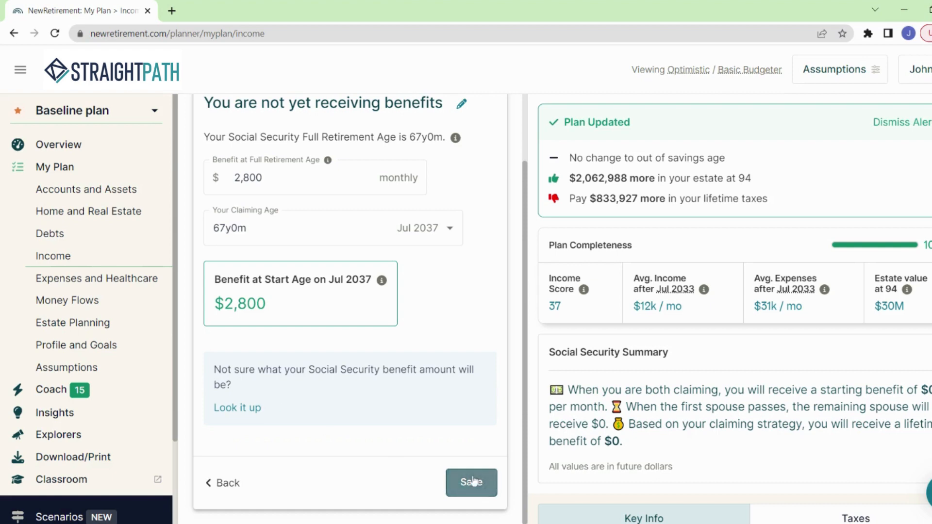
pyautogui.scroll(-4, 387, 356)
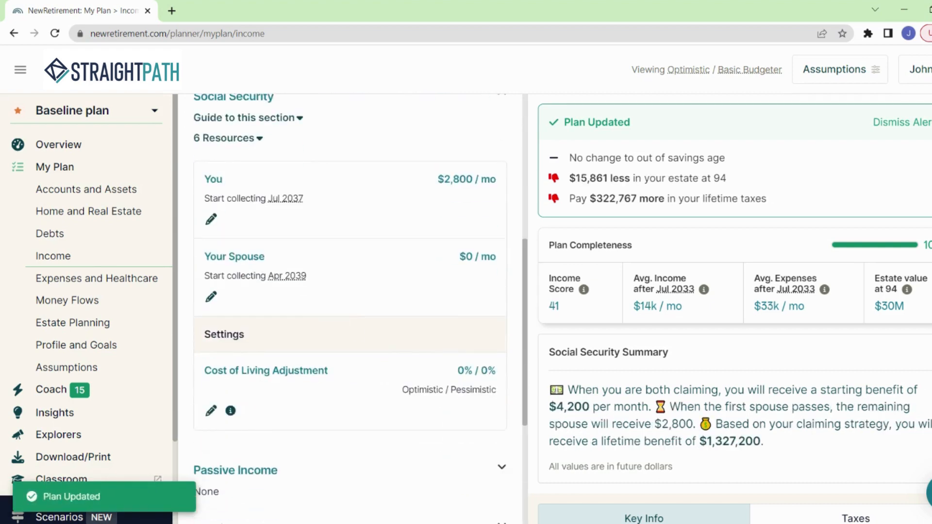
pyautogui.scroll(4, 450, 248)
pyautogui.click(501, 285)
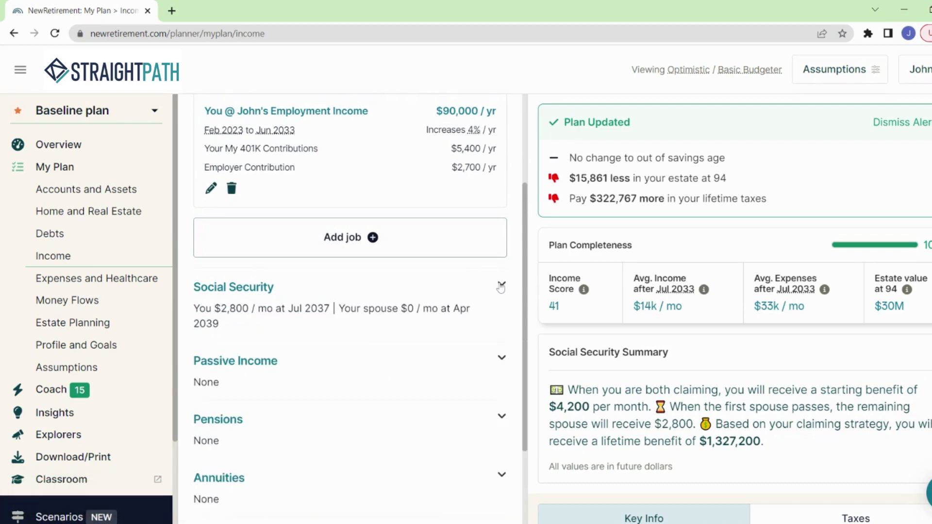
# Expand Passive Income, examine the fields for adding a passive income source, and close the form without adding one.
pyautogui.scroll(3, 317, 330)
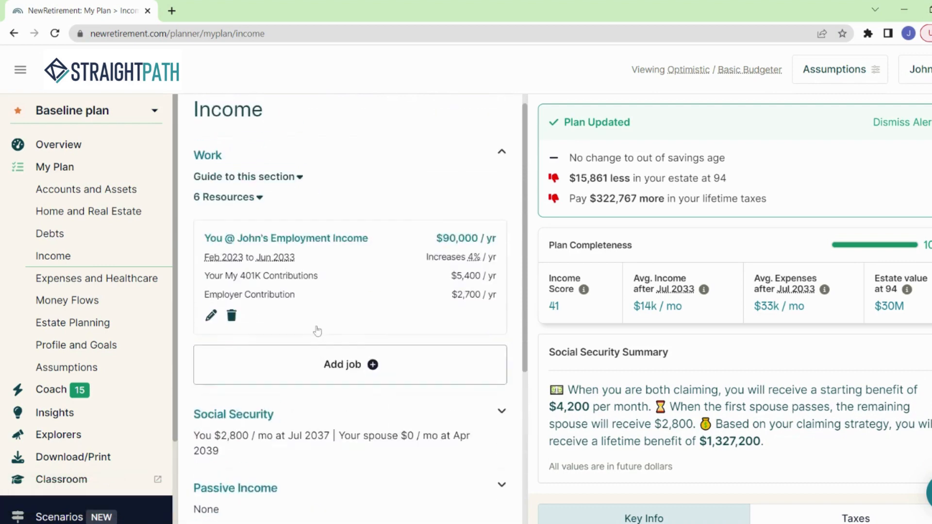
pyautogui.scroll(-4, 323, 258)
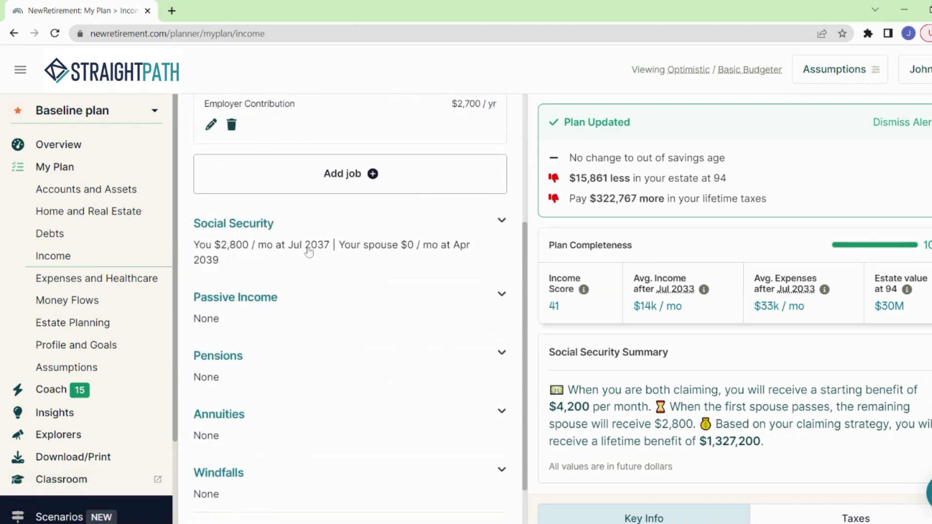
pyautogui.scroll(-1, 353, 321)
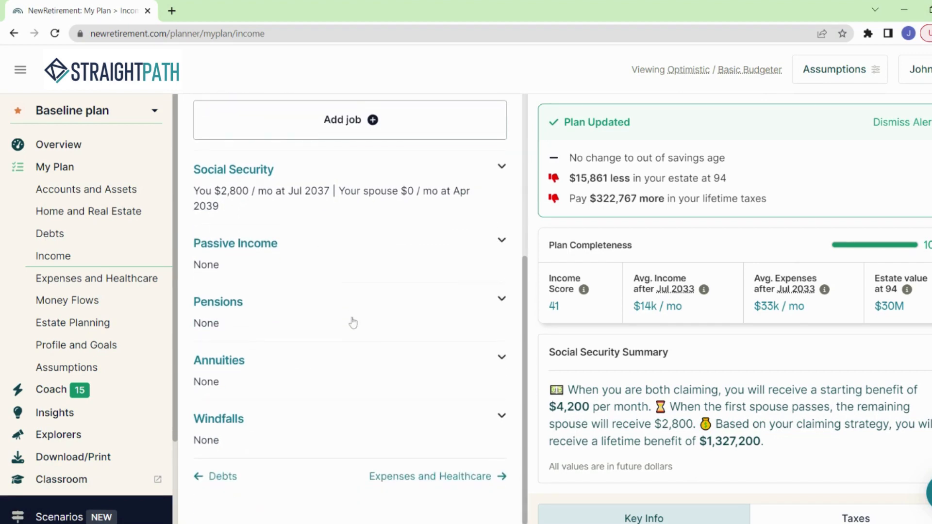
pyautogui.click(501, 241)
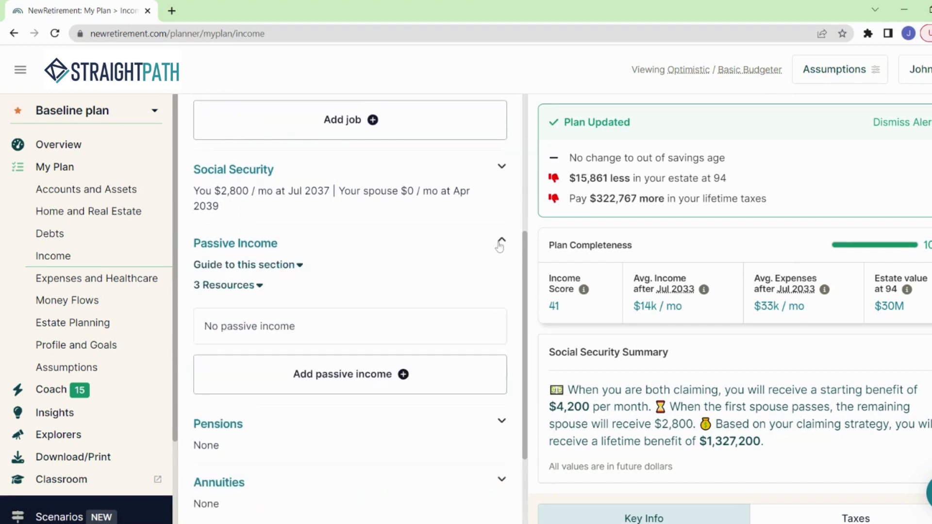
pyautogui.click(322, 377)
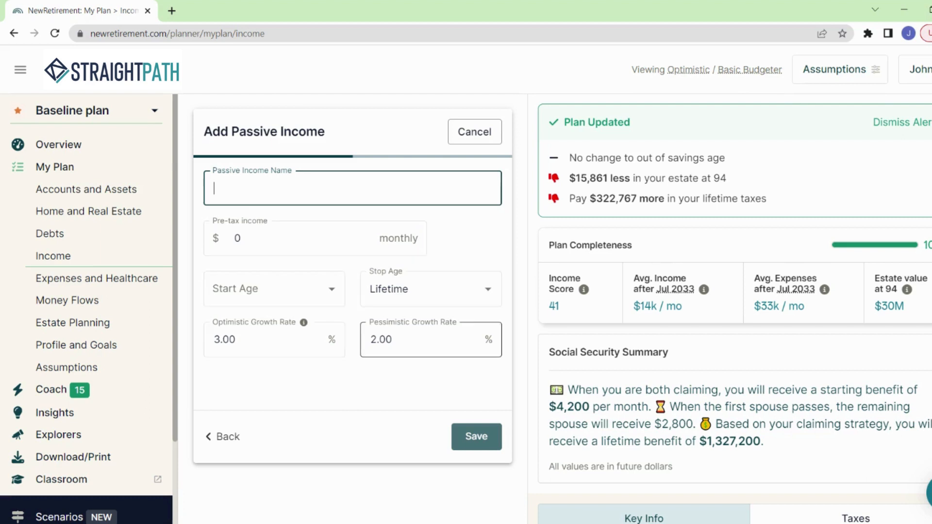
pyautogui.click(473, 133)
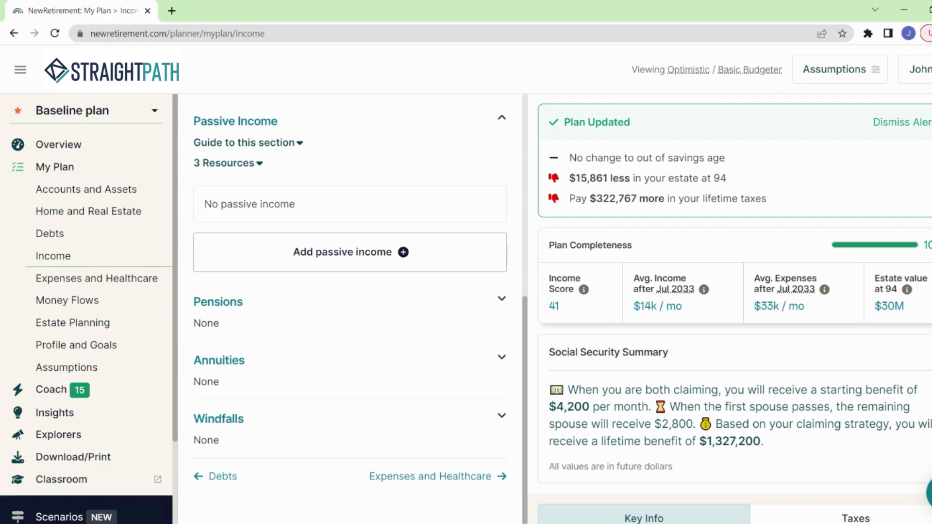
# Start a new windfall in the Windfalls section and direct it to the Brokerage Account.
pyautogui.click(237, 420)
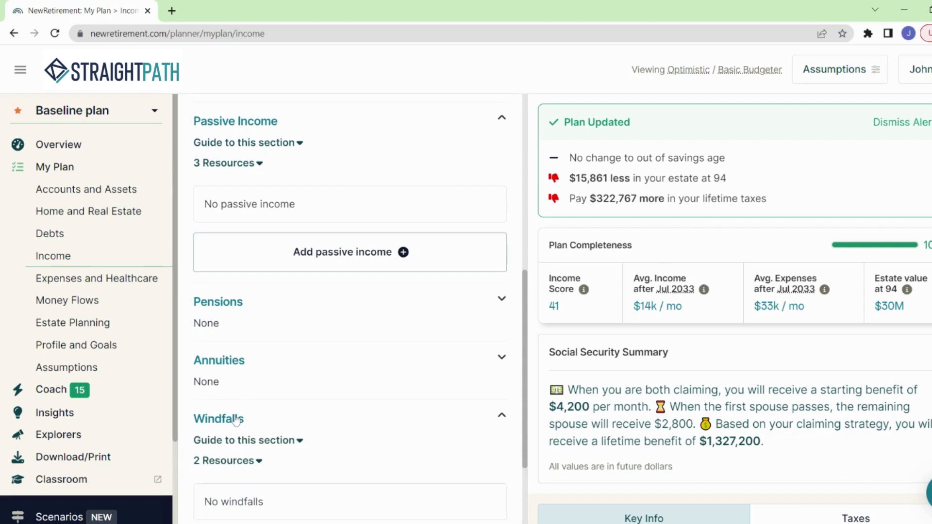
pyautogui.scroll(-3, 243, 427)
pyautogui.click(329, 426)
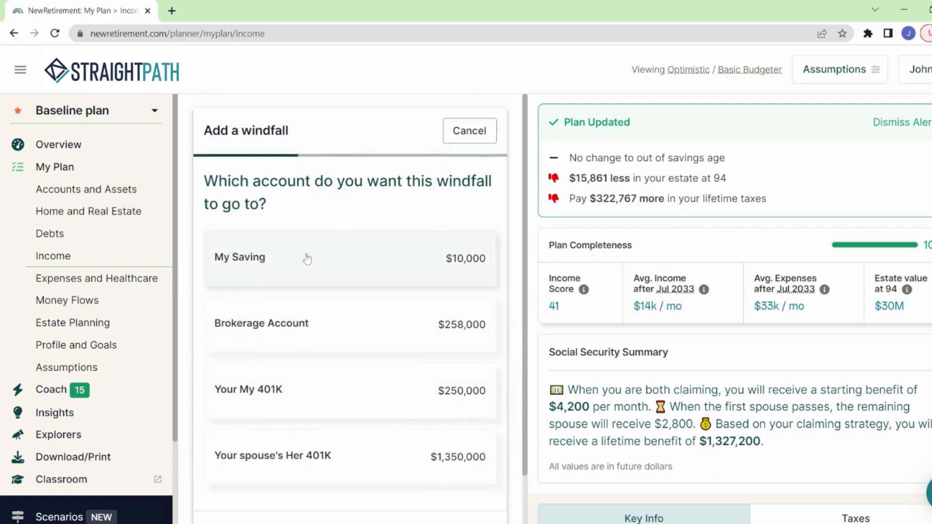
pyautogui.scroll(-1, 307, 259)
pyautogui.scroll(1, 307, 259)
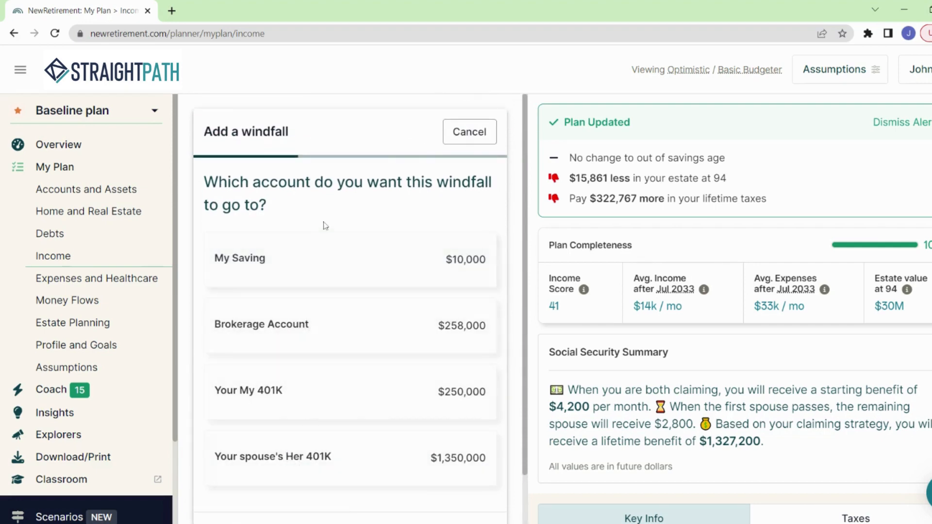
pyautogui.click(312, 331)
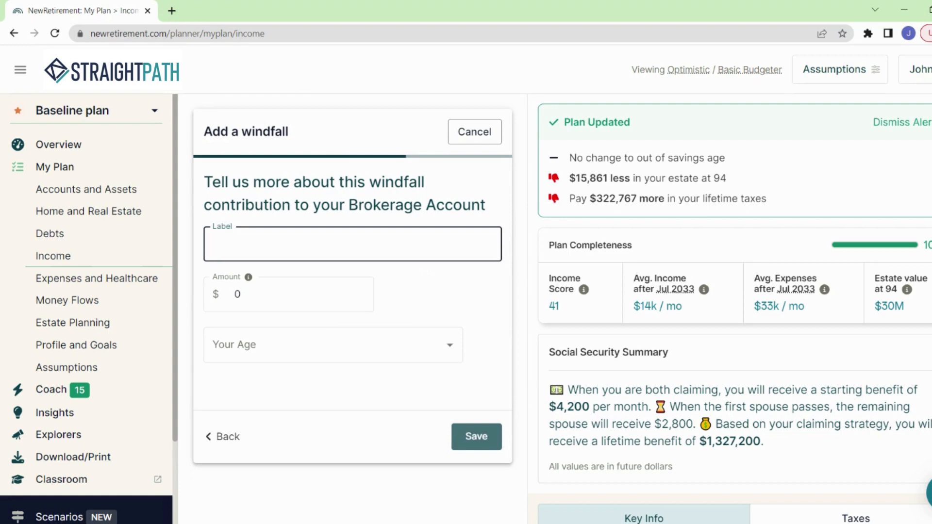
pyautogui.write('Win the Lotto')
pyautogui.press('BackSpace')
pyautogui.press('BackSpace')
pyautogui.press('BackSpace')
pyautogui.press('BackSpace')
pyautogui.press('BackSpace')
pyautogui.press('BackSpace')
pyautogui.press('BackSpace')
pyautogui.press('BackSpace')
pyautogui.press('BackSpace')
pyautogui.press('BackSpace')
pyautogui.press('BackSpace')
pyautogui.press('BackSpace')
pyautogui.press('BackSpace')
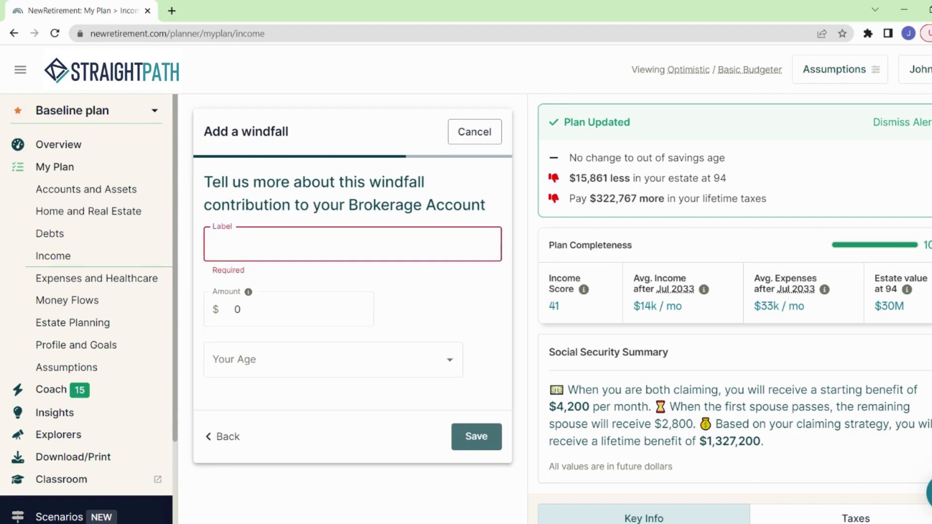
# Label the windfall Inheritance, set its amount to $500,000 and your age to 65y0m, and save it.
pyautogui.write('Inheri')
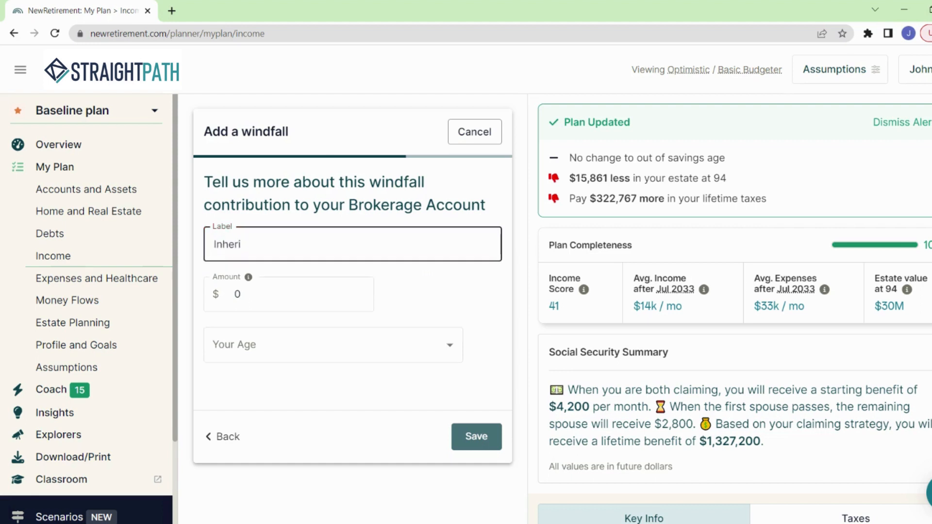
pyautogui.write('tance')
pyautogui.press('Tab')
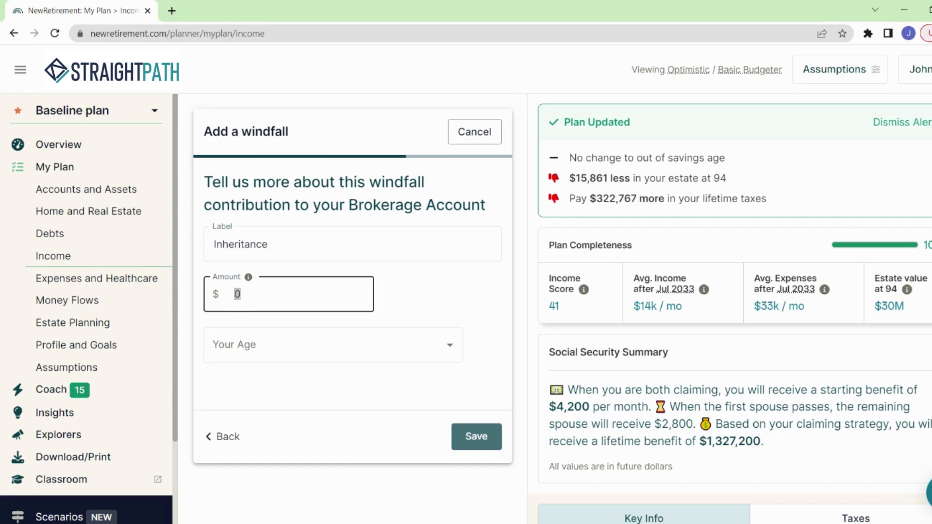
pyautogui.write('500,000')
pyautogui.click(310, 358)
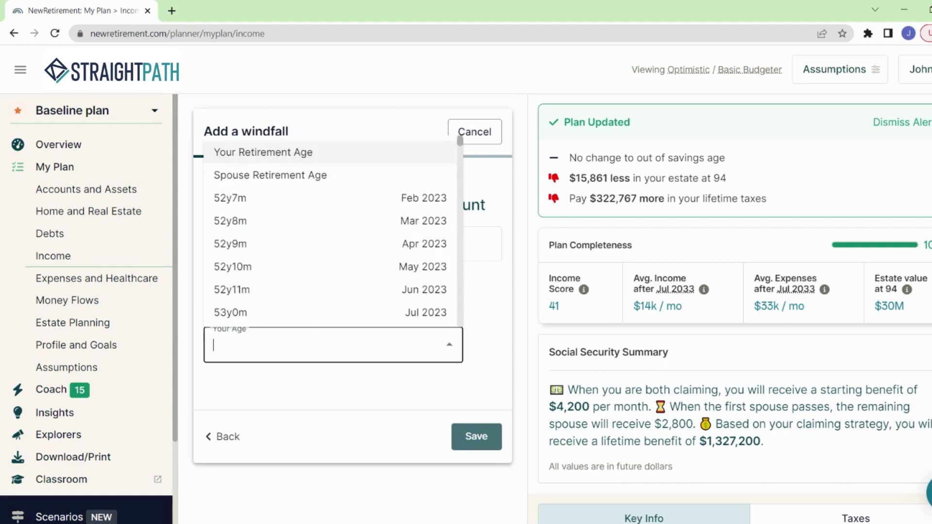
pyautogui.write('65')
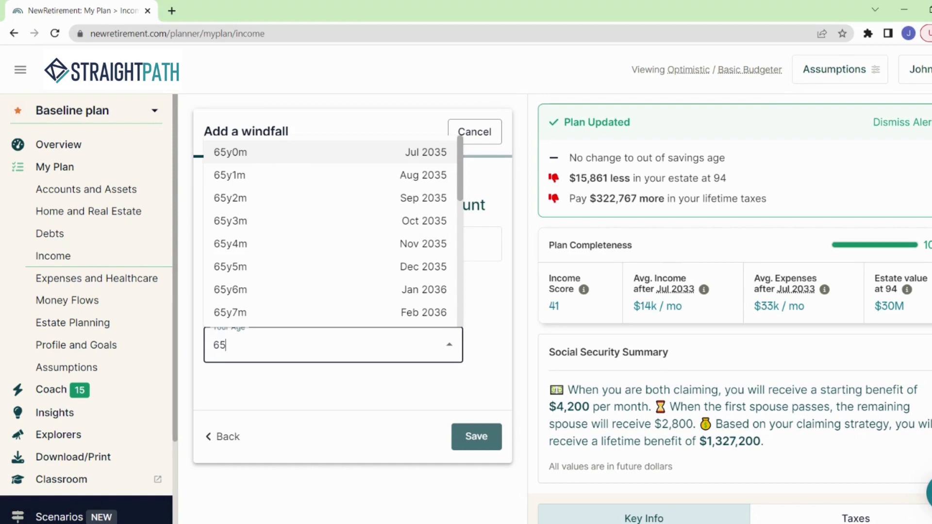
pyautogui.press('Return')
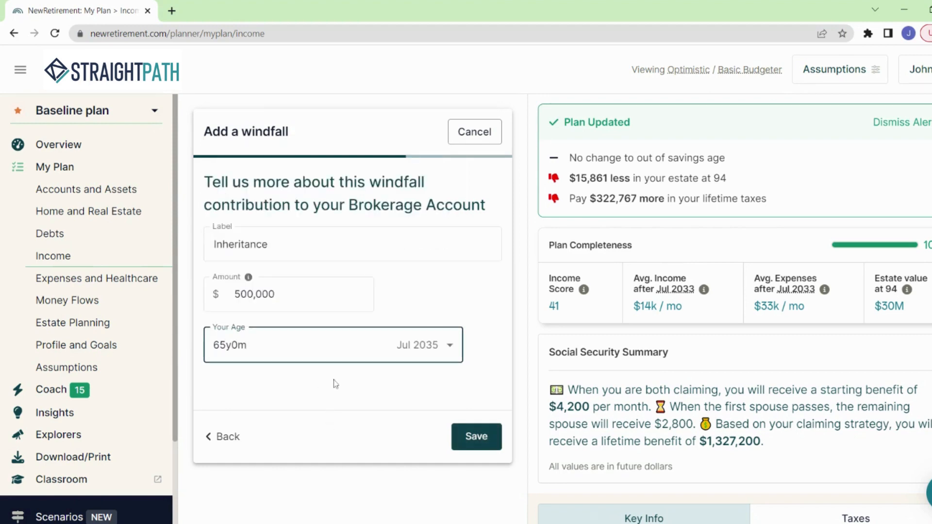
pyautogui.click(476, 438)
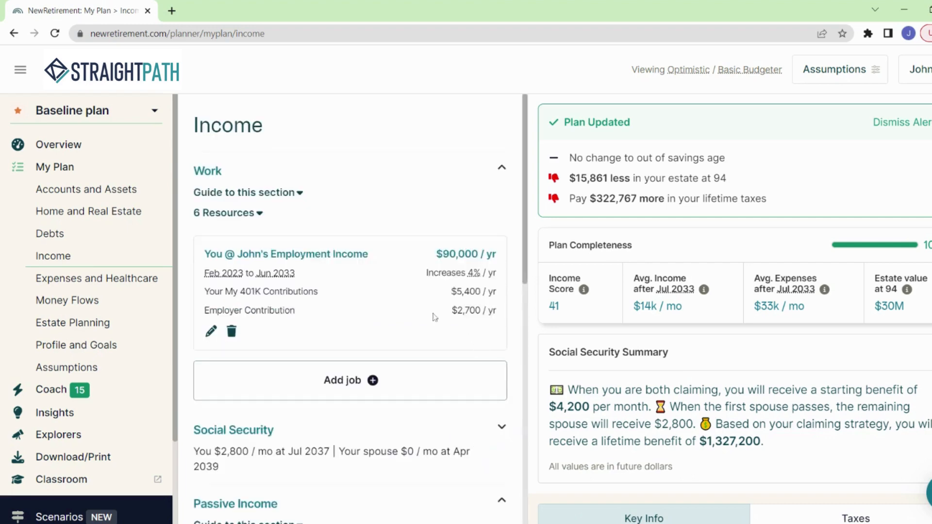
# Review the saved windfall and the entries in the other sections of the Income page.
pyautogui.scroll(-10, 406, 213)
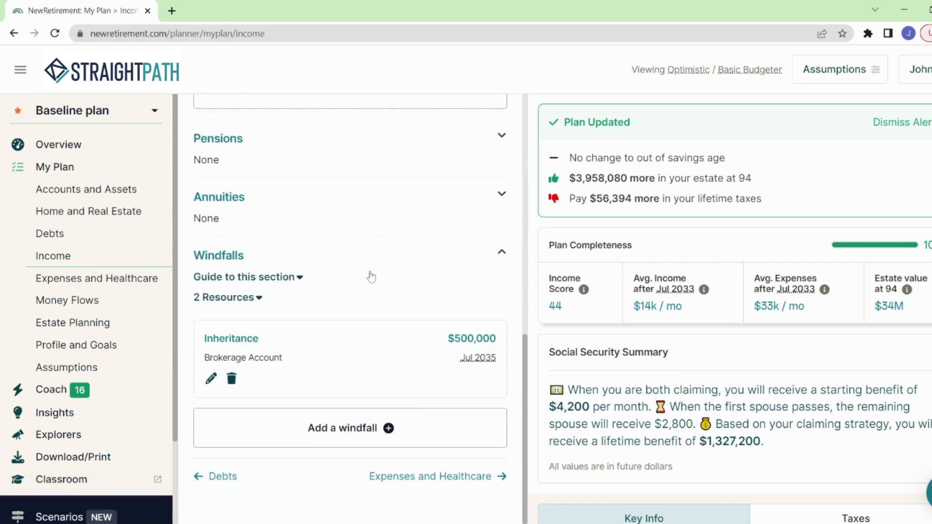
pyautogui.scroll(1, 338, 285)
pyautogui.scroll(10, 338, 285)
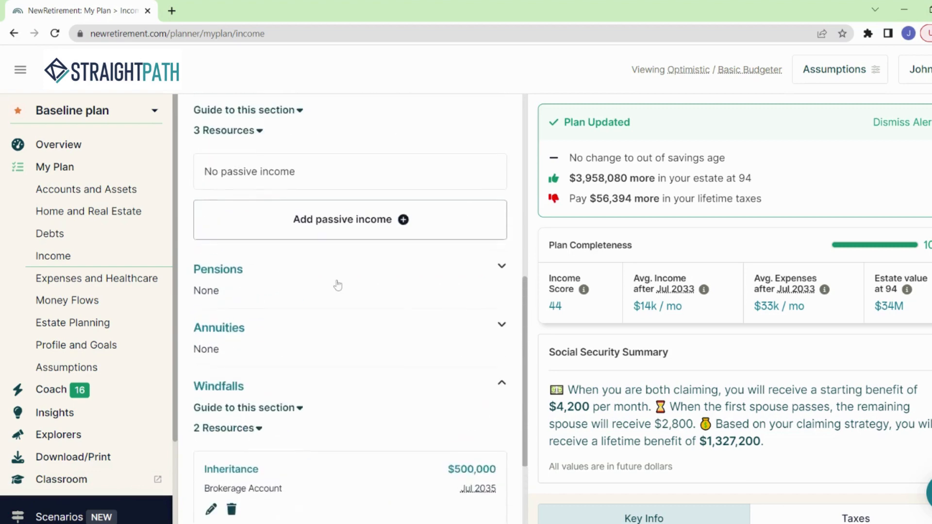
pyautogui.scroll(1, 338, 285)
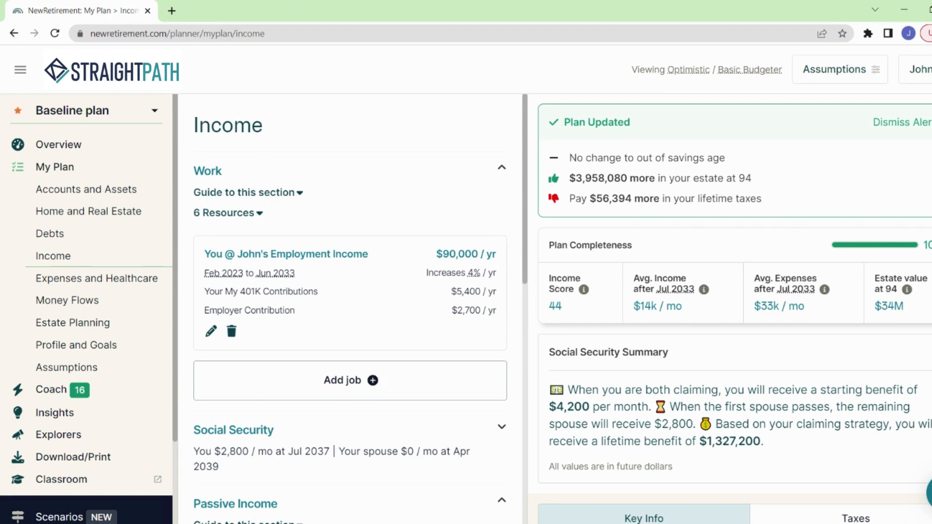
pyautogui.scroll(-10, 397, 333)
pyautogui.scroll(4, 398, 334)
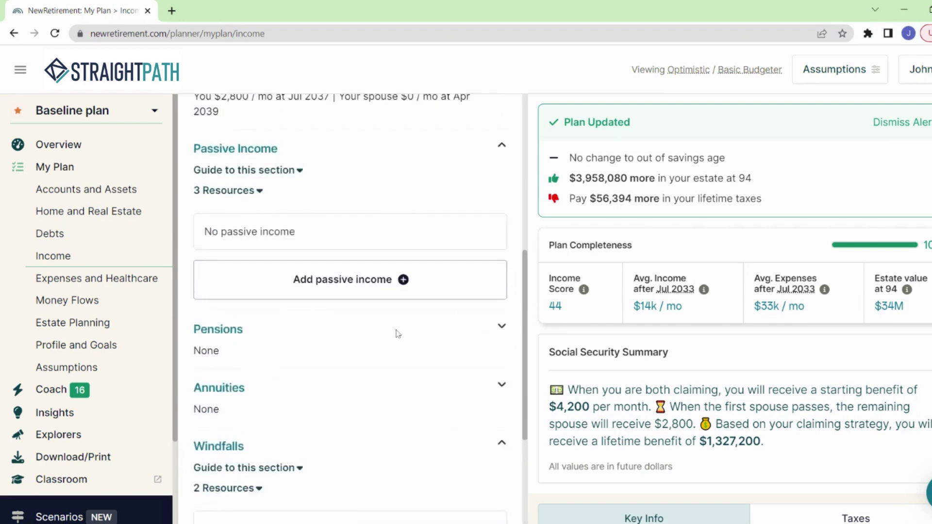
pyautogui.scroll(3, 397, 334)
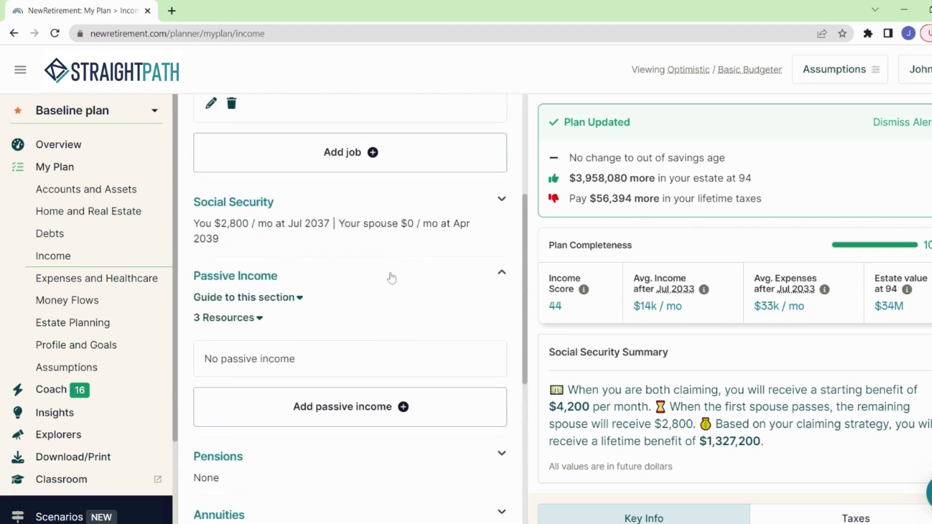